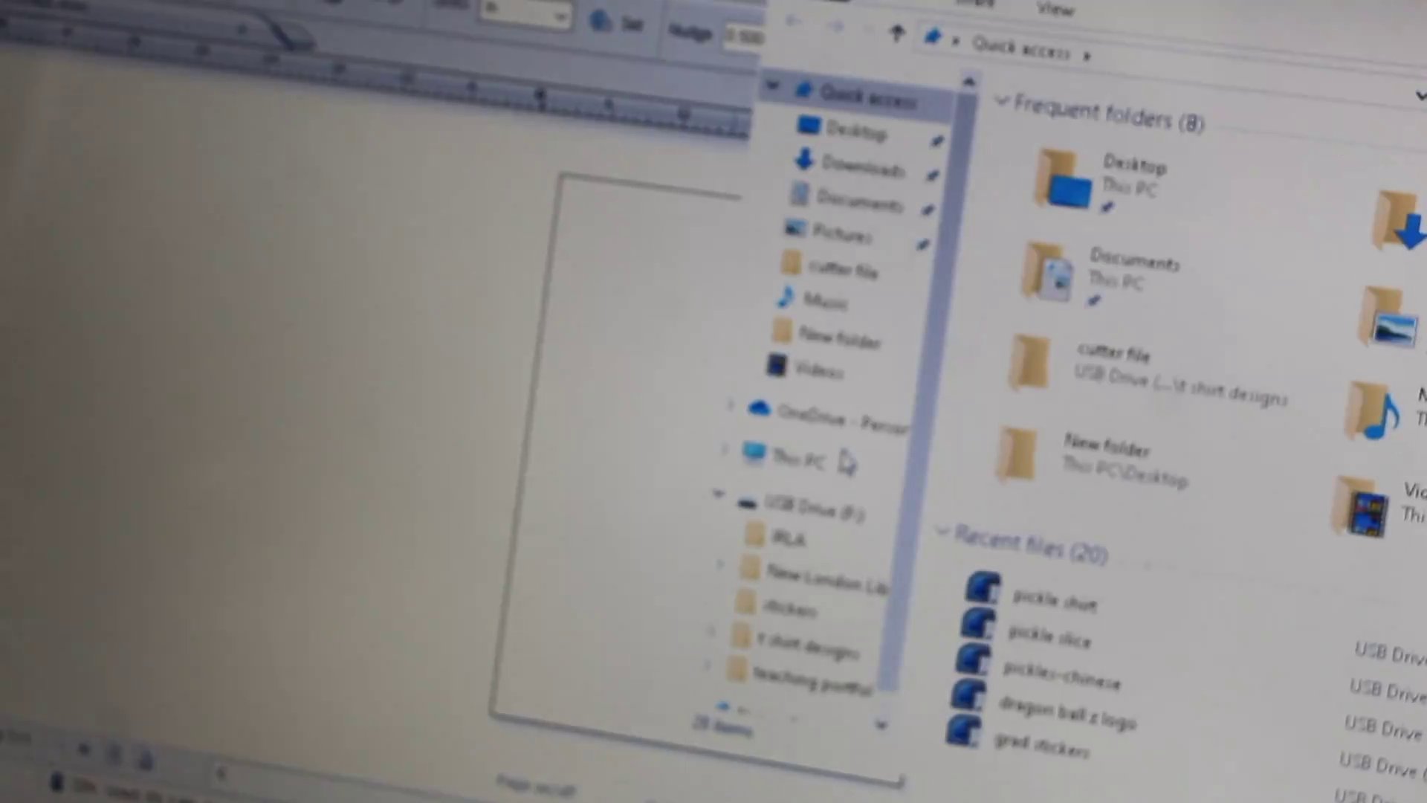
Open the USB stickers folder and select the 'new hampshire-location-ornament' image file
double_click(792, 607)
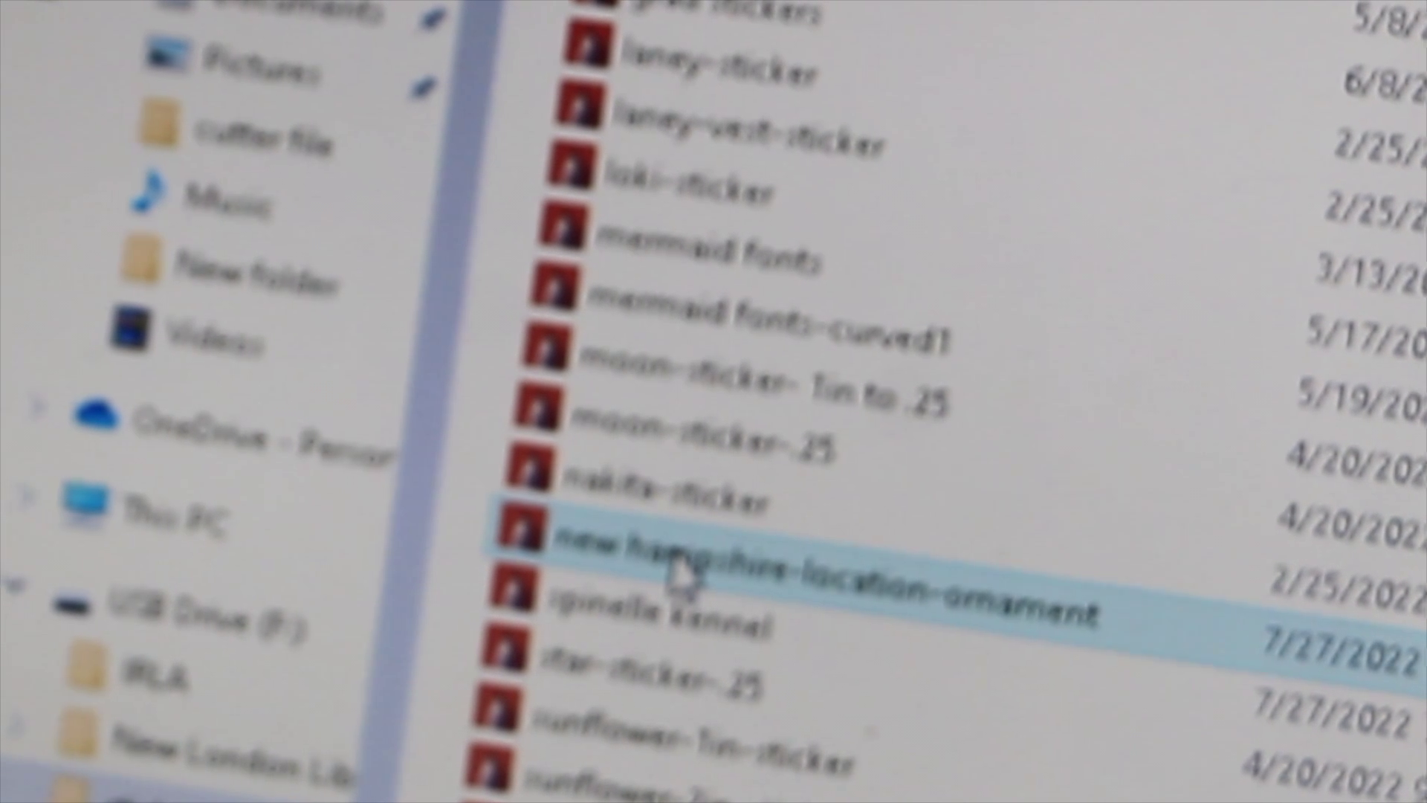
click(681, 558)
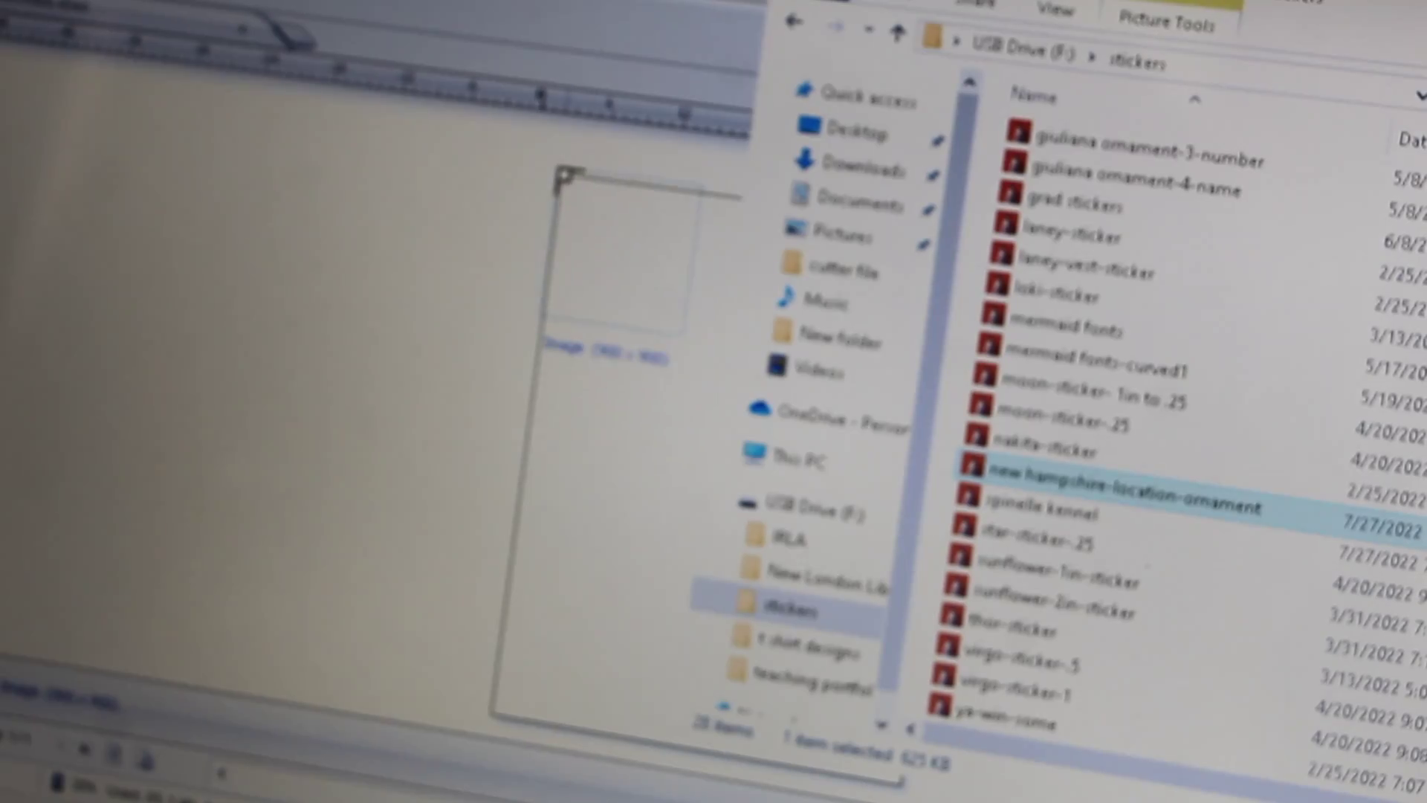
Drag the 'new hampshire-location-ornament' image onto the cutting page's top-left corner
drag(569, 186, 567, 192)
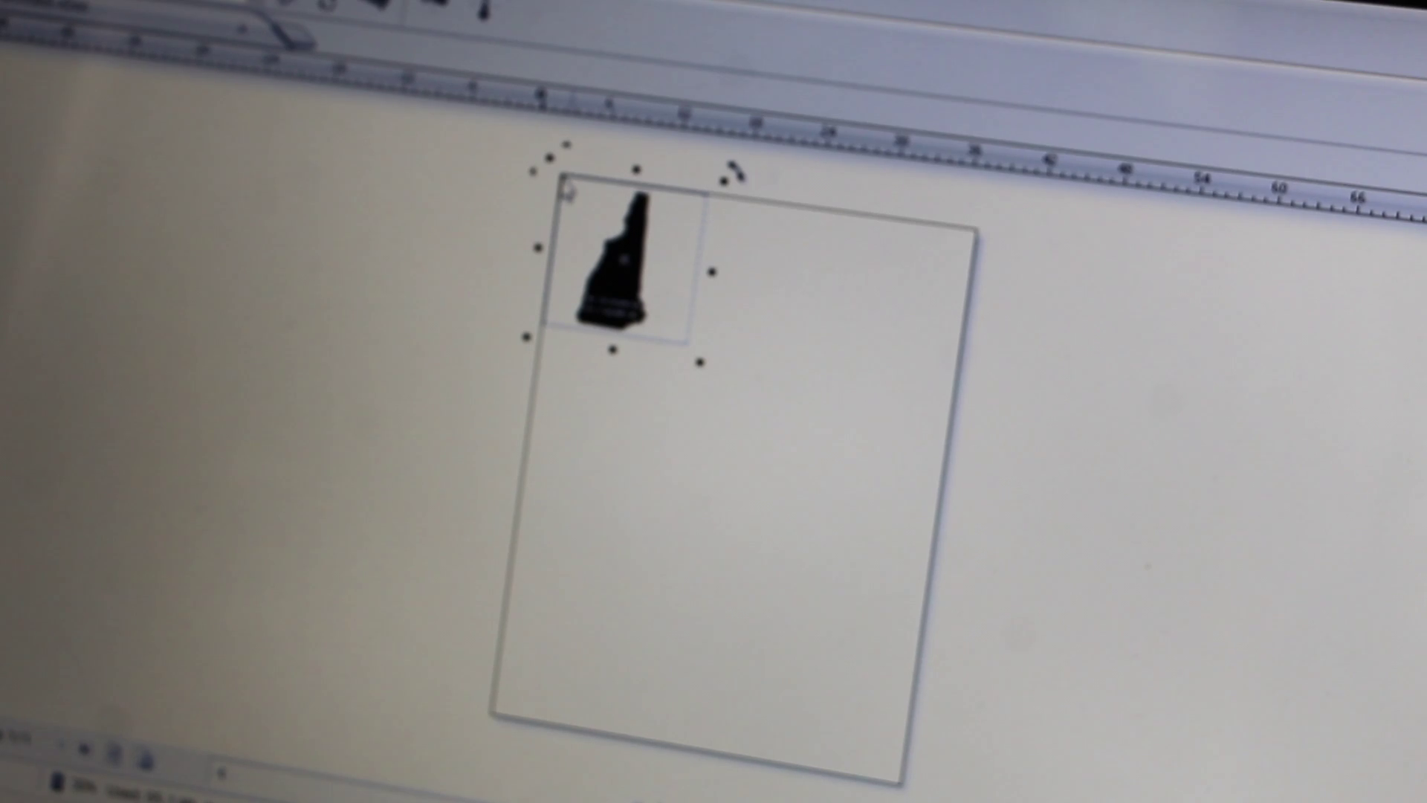